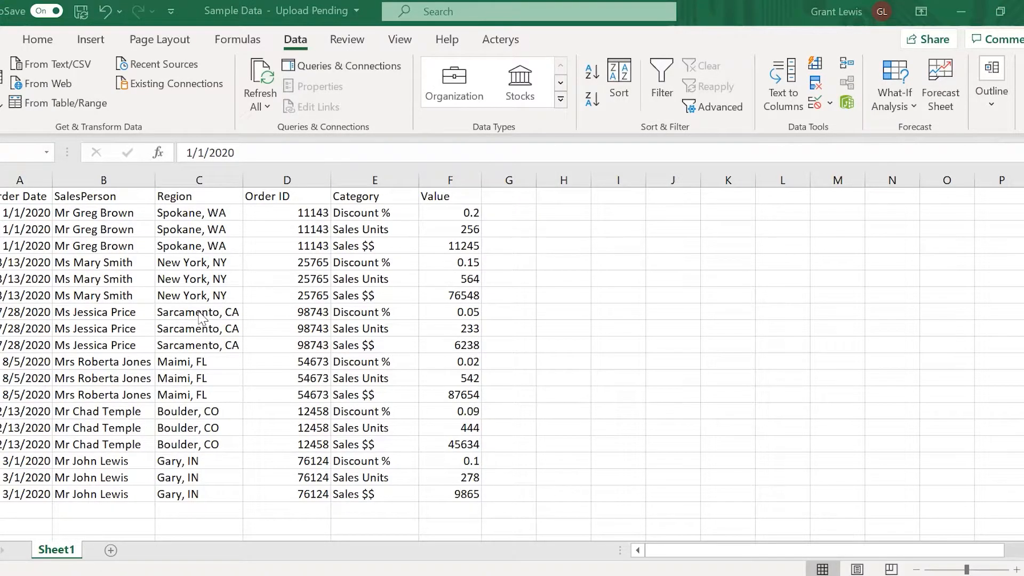
Convert the whole sales data range into a table with headers and load it into the Power Query Editor
left_click(26, 191)
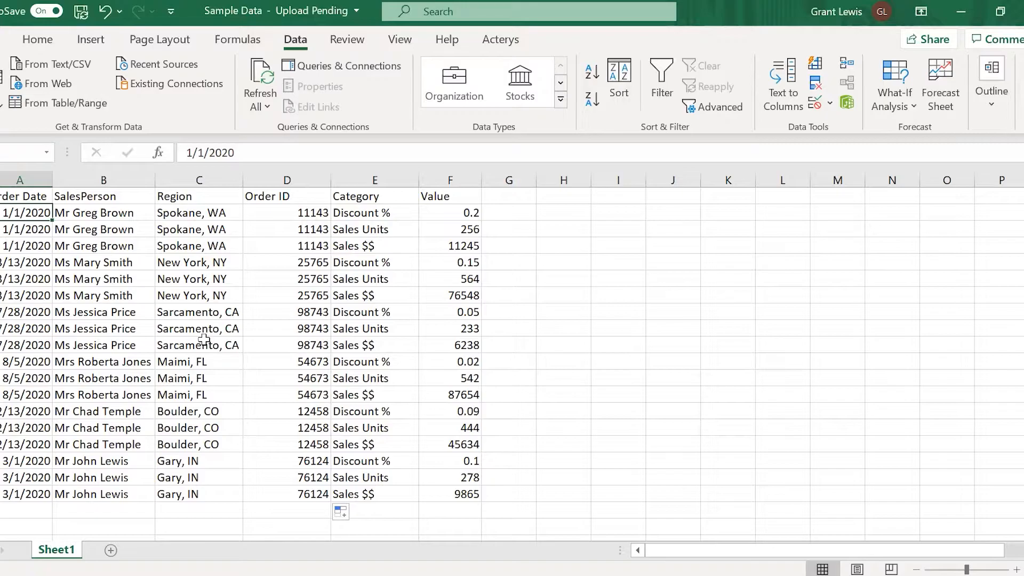
key("ctrl+a")
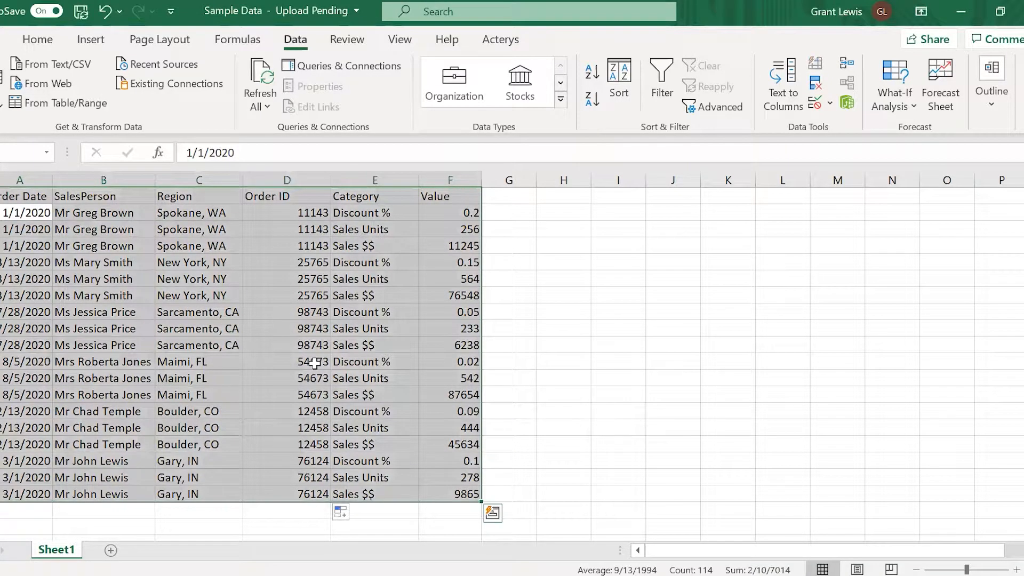
key("ctrl+t")
left_click(235, 316)
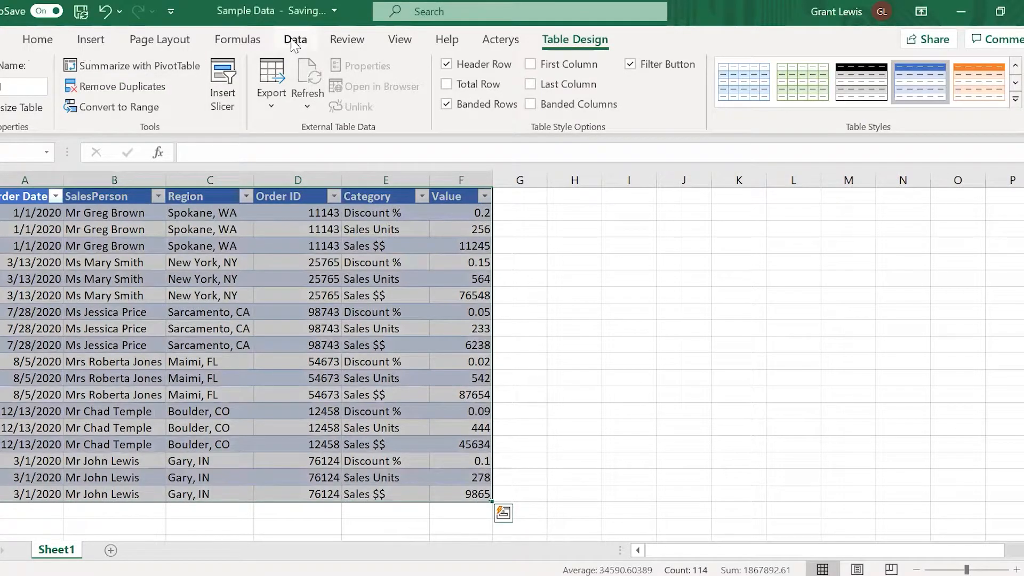
left_click(294, 40)
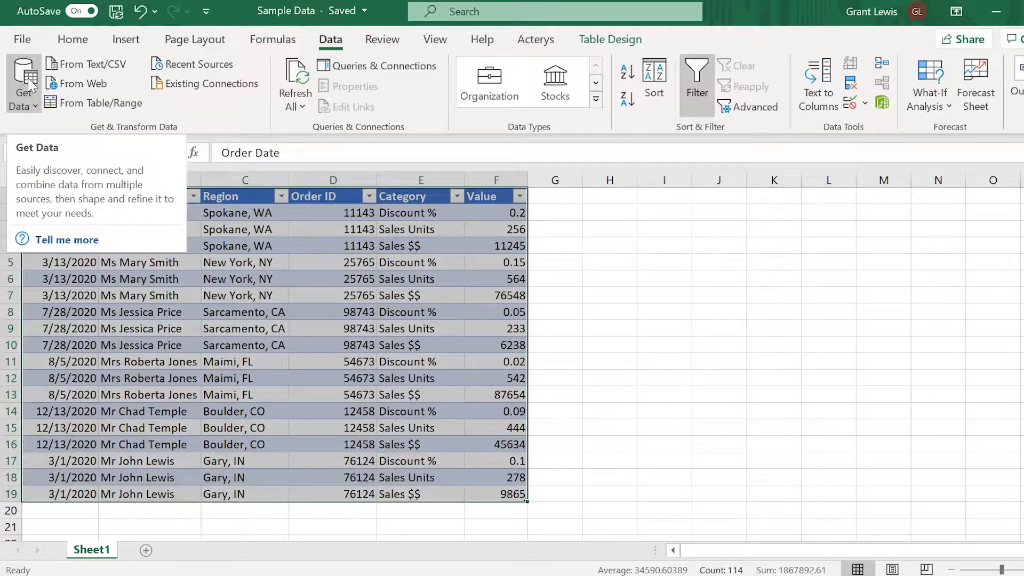
left_click(18, 79)
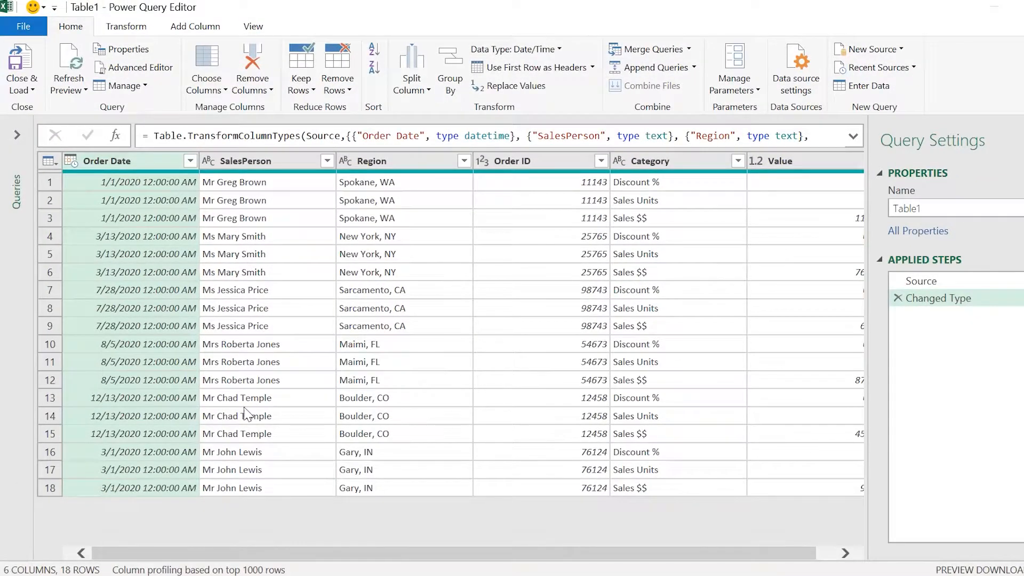
Change the Order Date column's data type to Date, replacing the current type conversion
left_click(72, 162)
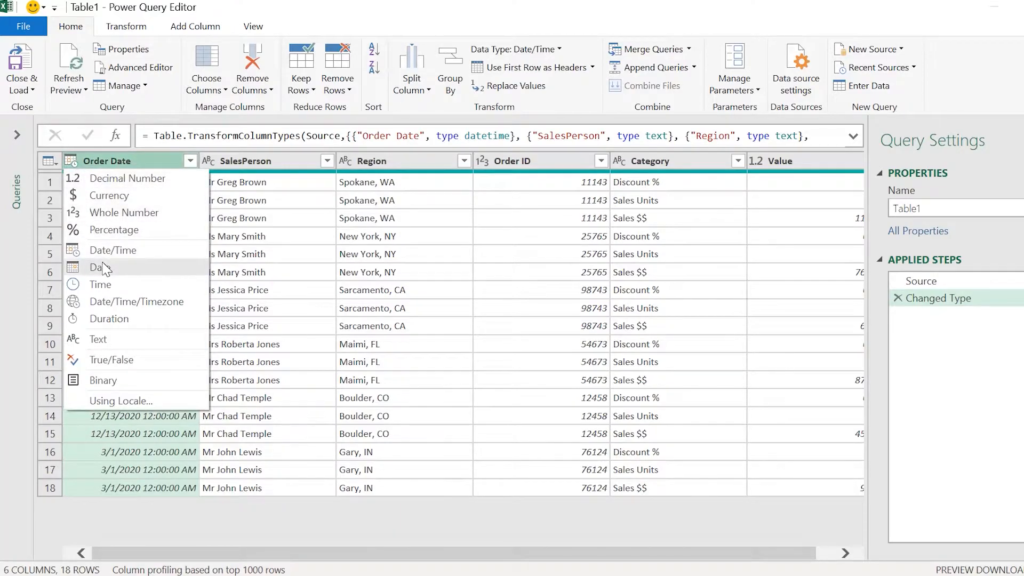
left_click(105, 269)
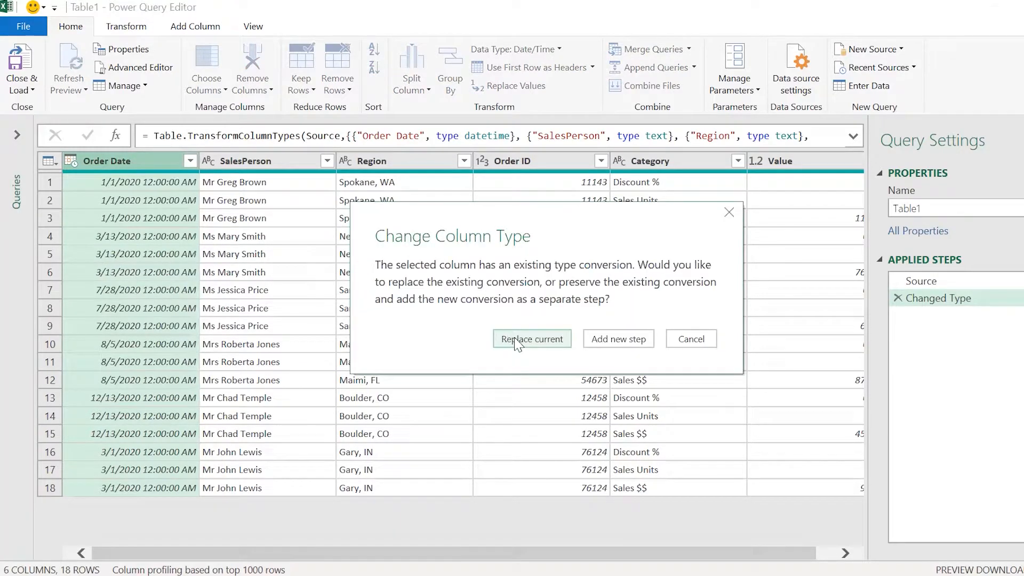
left_click(521, 342)
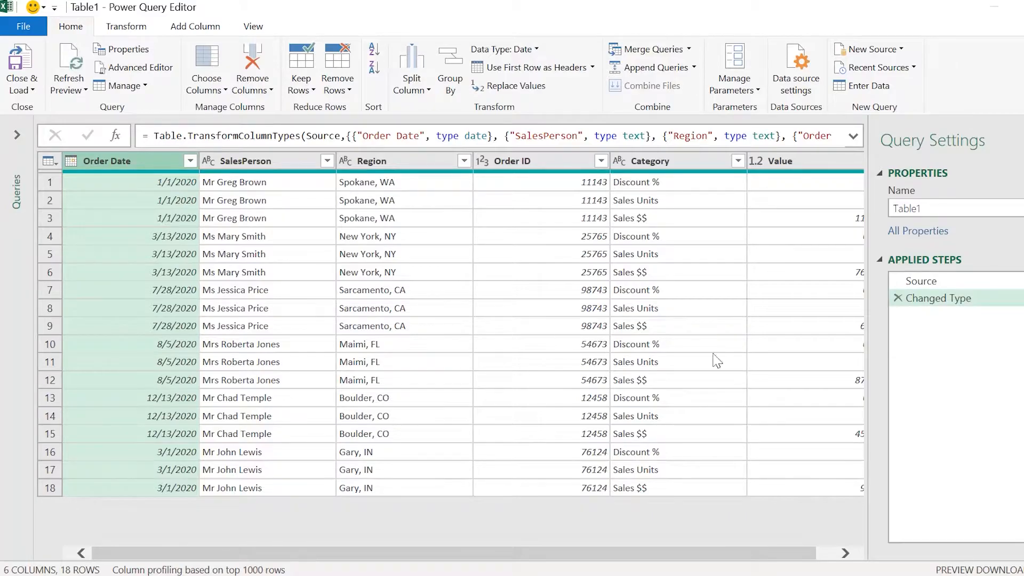
Rename the SalesPerson column to "Sales Person"
left_click(269, 162)
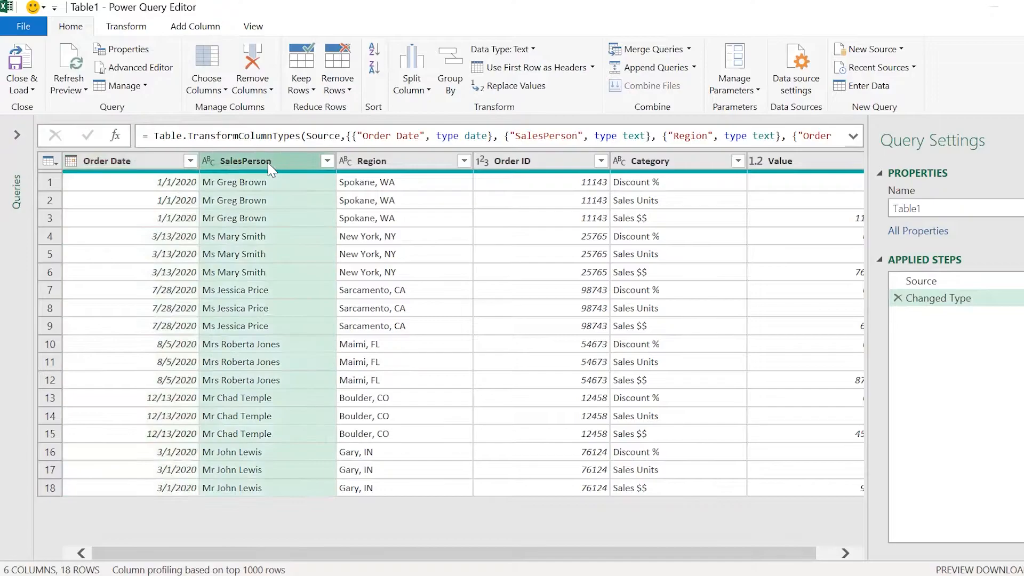
double_click(242, 162)
left_click(244, 158)
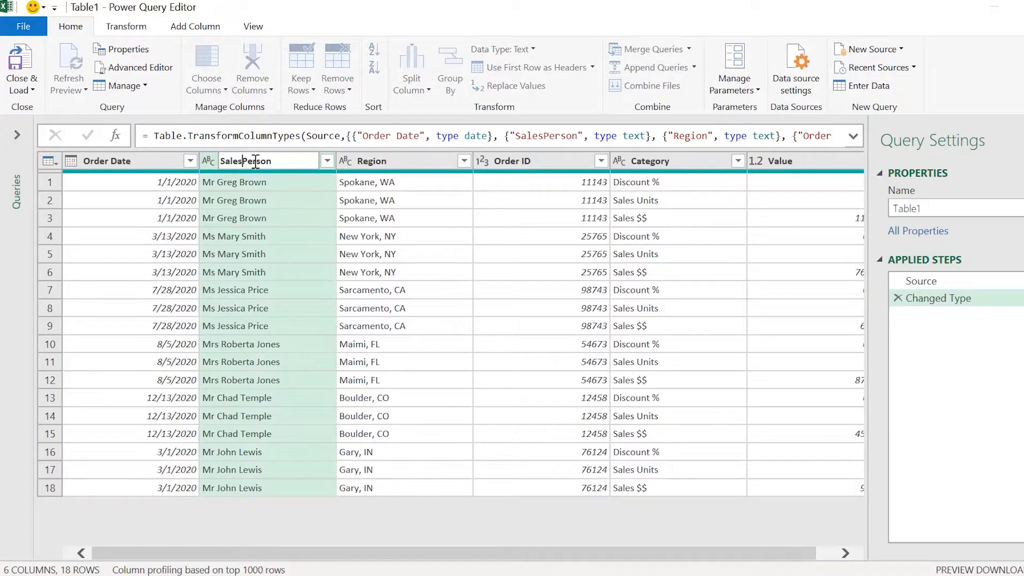
left_click(301, 204)
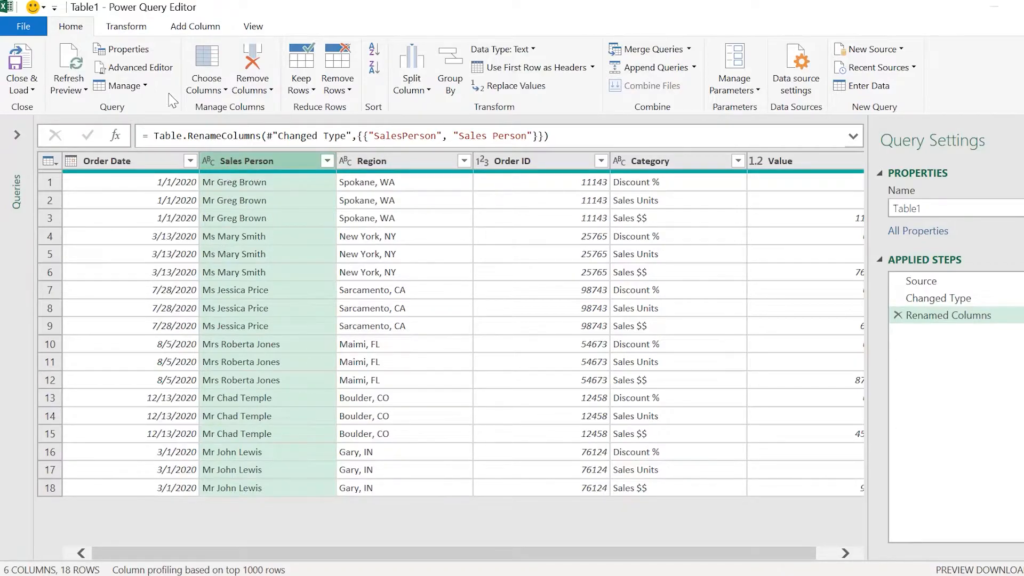
Reduce the Sales Person column to last names by extracting the text after a space delimiter, skipping 1 delimiter from the start
left_click(125, 25)
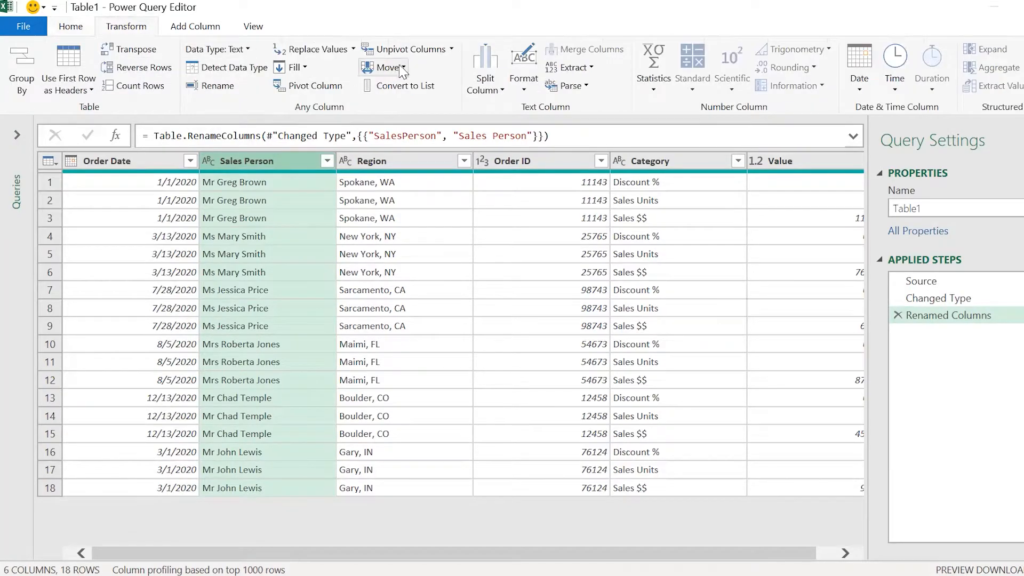
left_click(577, 71)
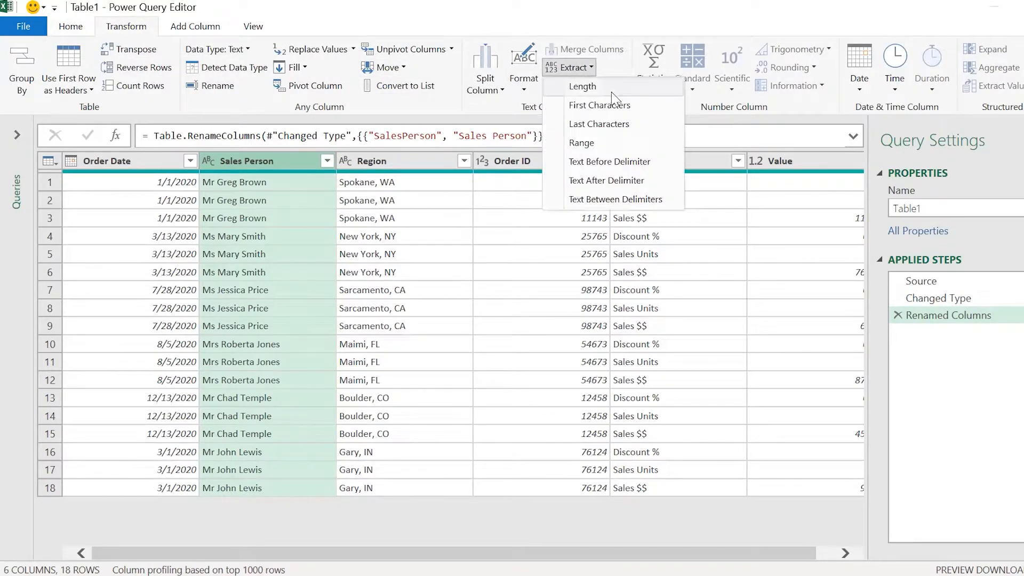
left_click(620, 182)
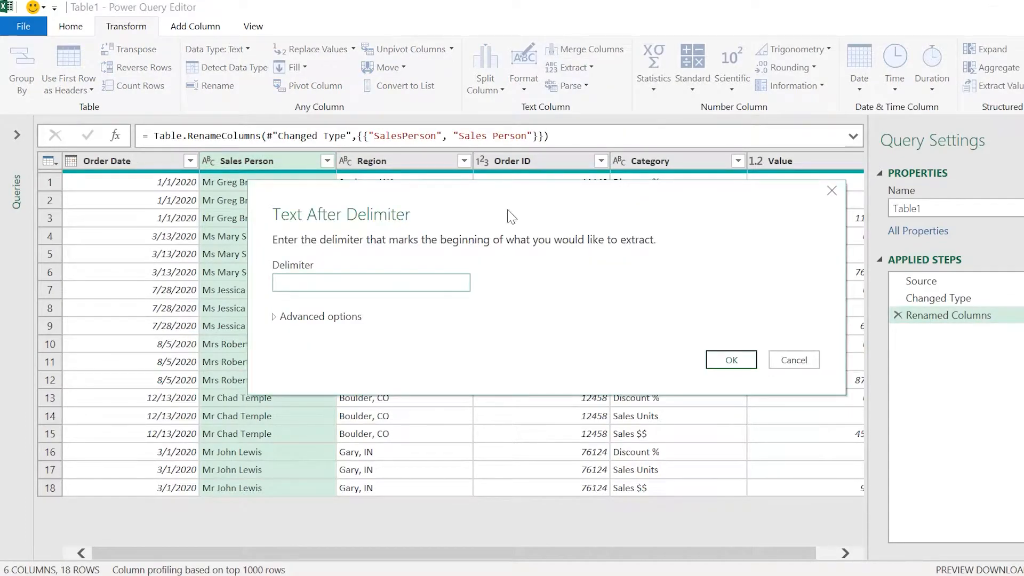
left_click(313, 318)
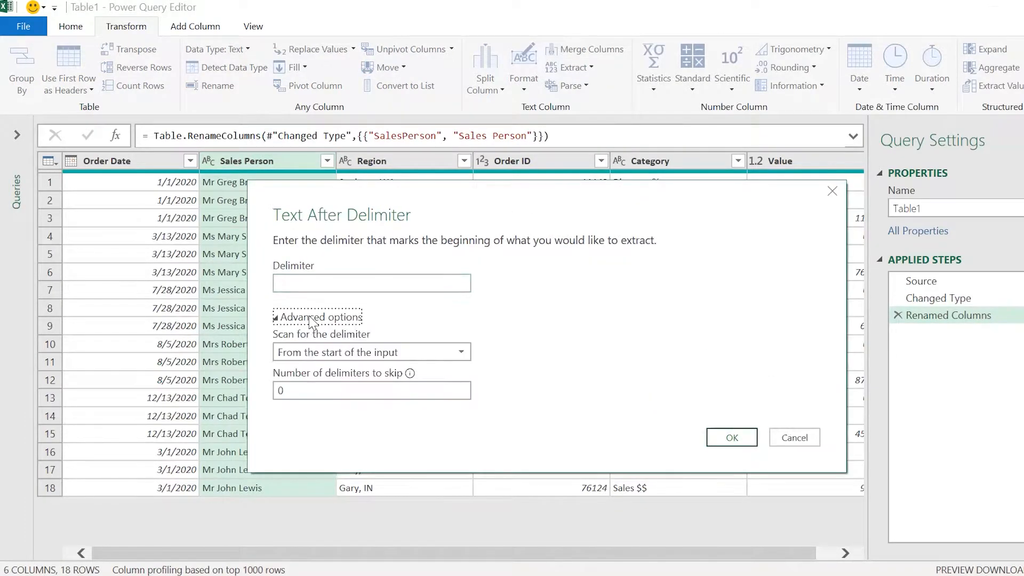
left_click(313, 282)
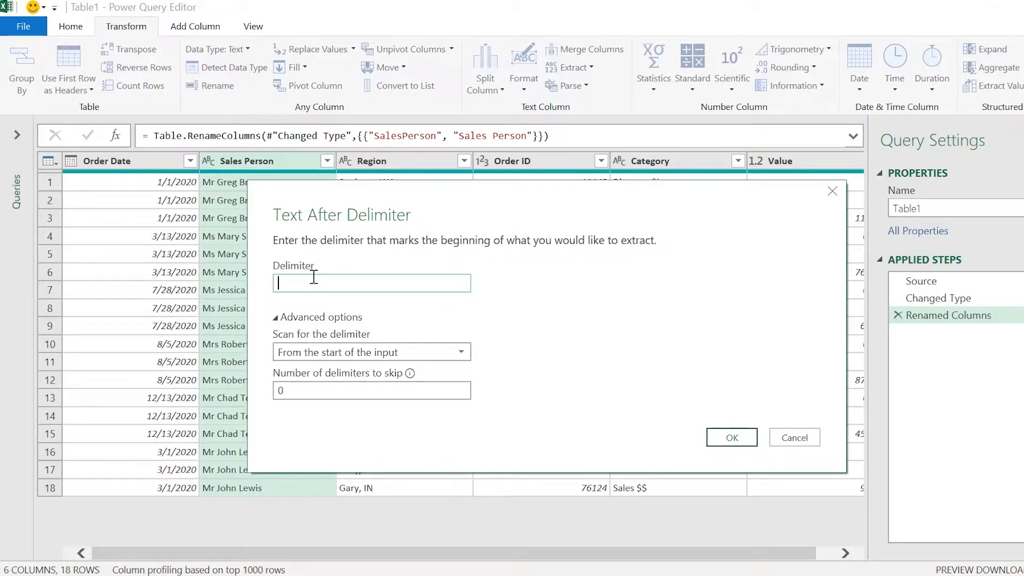
left_click(333, 388)
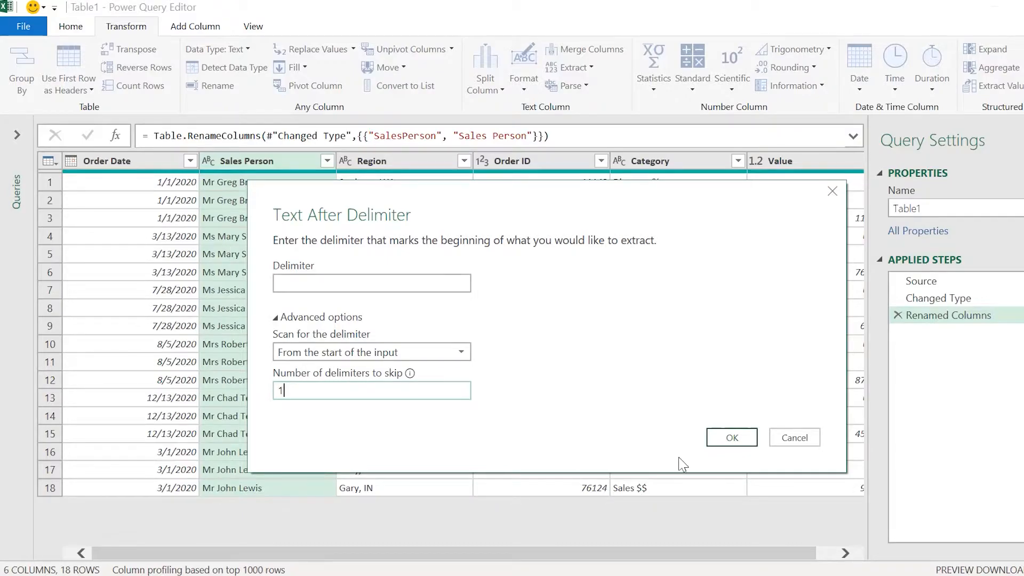
left_click(730, 438)
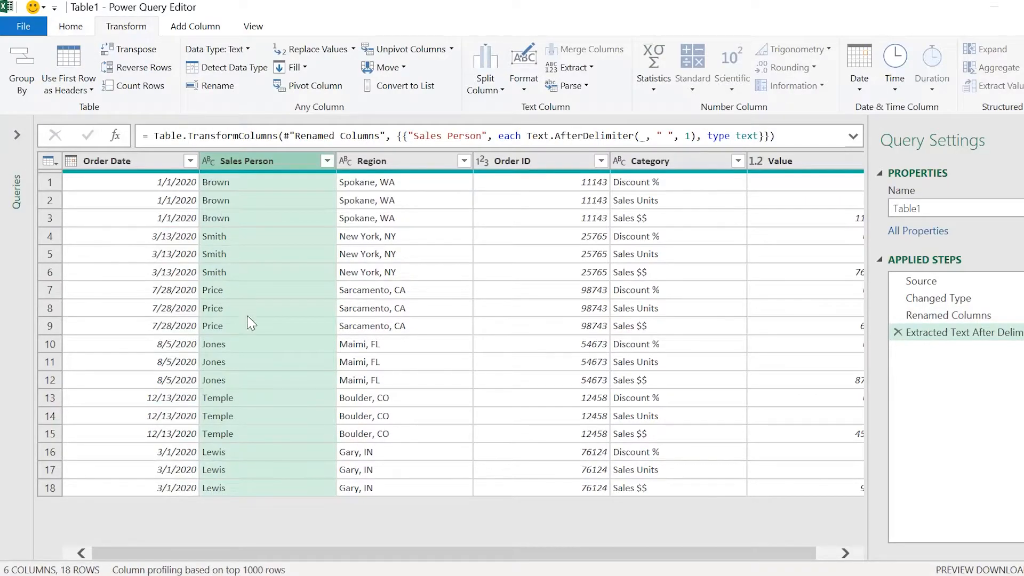
Replace the misspelled Region values "Sarcamento, CA" with "Sacramento, CA" and "Maimi, FL" with "Miami, FL"
left_click(384, 294)
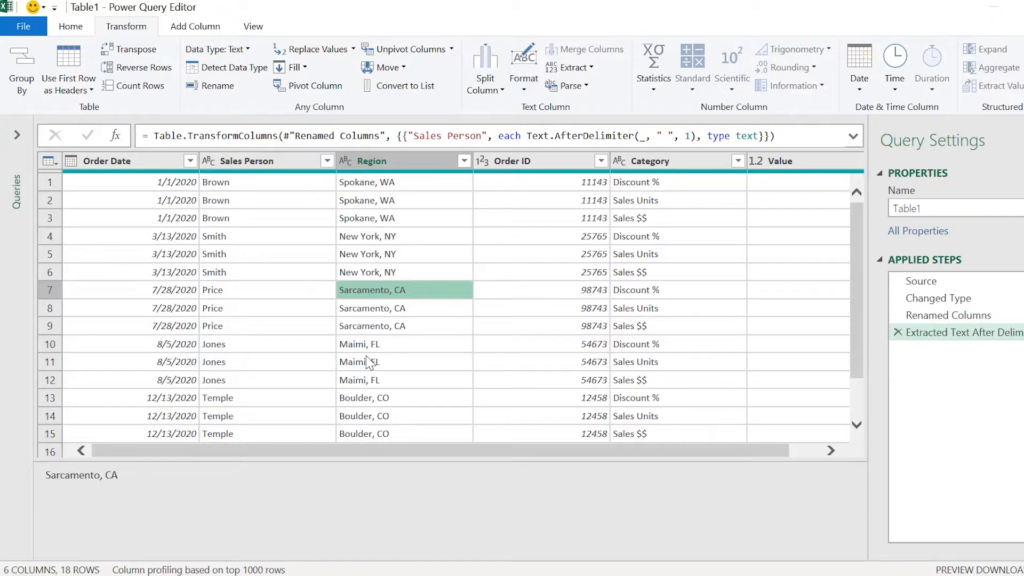
left_click(319, 54)
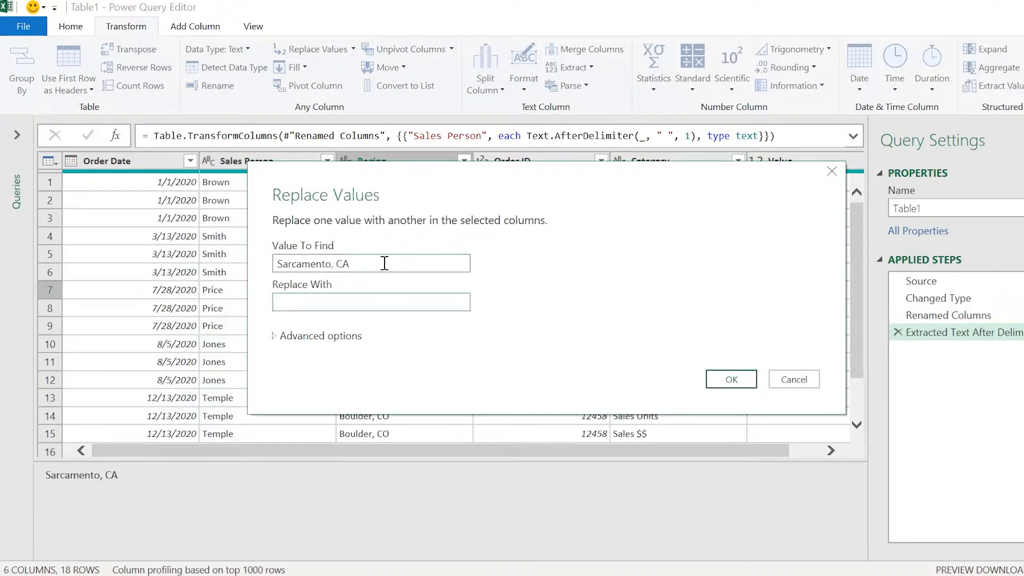
left_click_drag(384, 263, 233, 242)
key("ctrl+c")
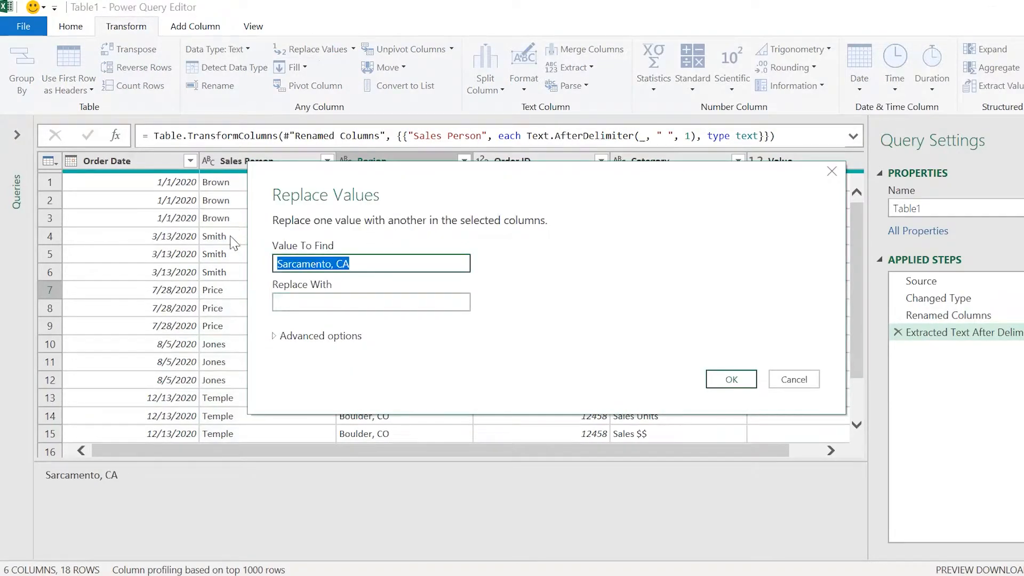
left_click(354, 300)
key("ctrl+v")
left_click(296, 302)
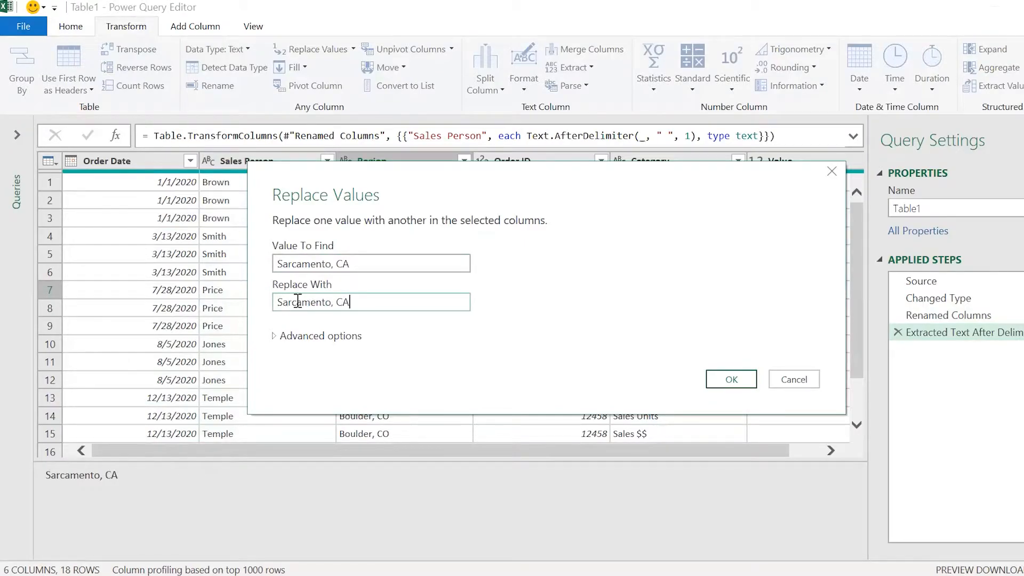
key("BackSpace")
key("BackSpace")
type("cr")
left_click(731, 379)
left_click(363, 344)
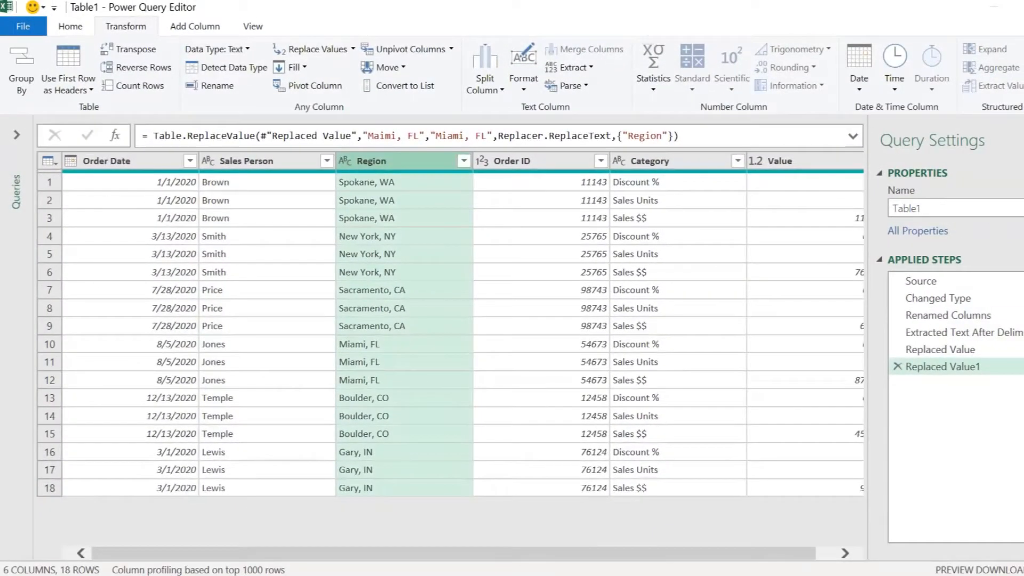
Pivot the Category column into separate columns, using Value as the values column
left_click_drag(643, 553, 664, 549)
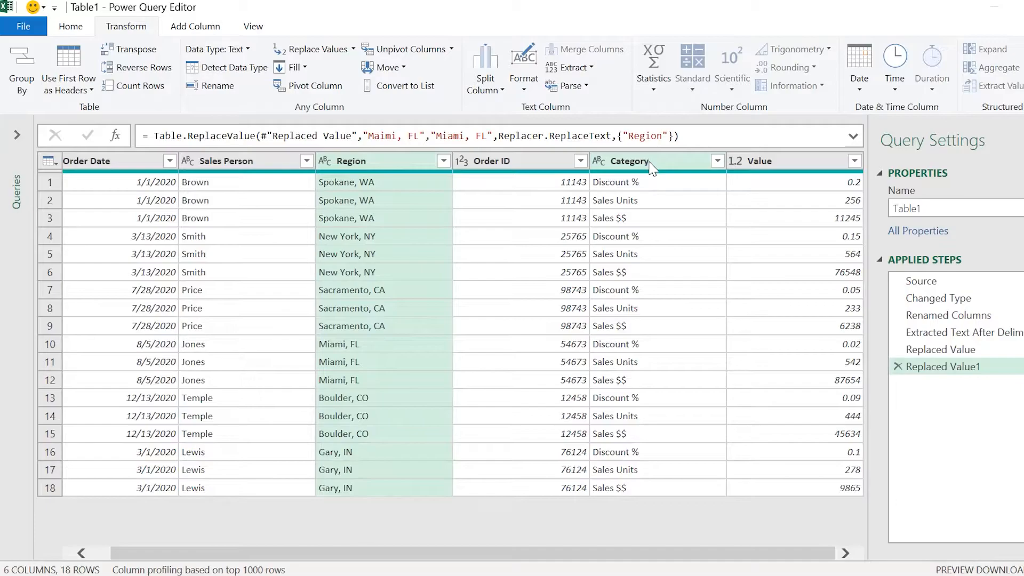
left_click(651, 167)
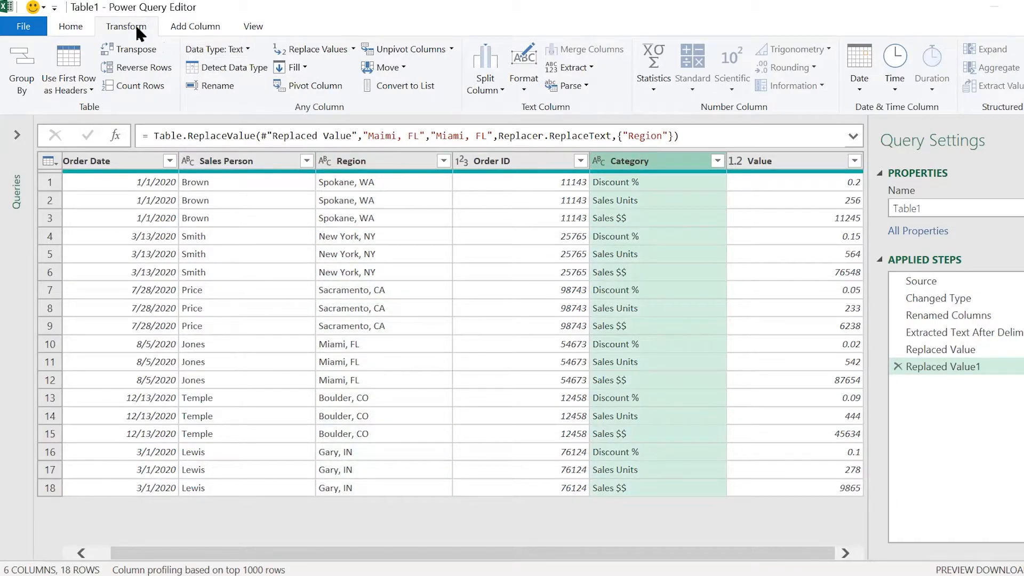
left_click(301, 87)
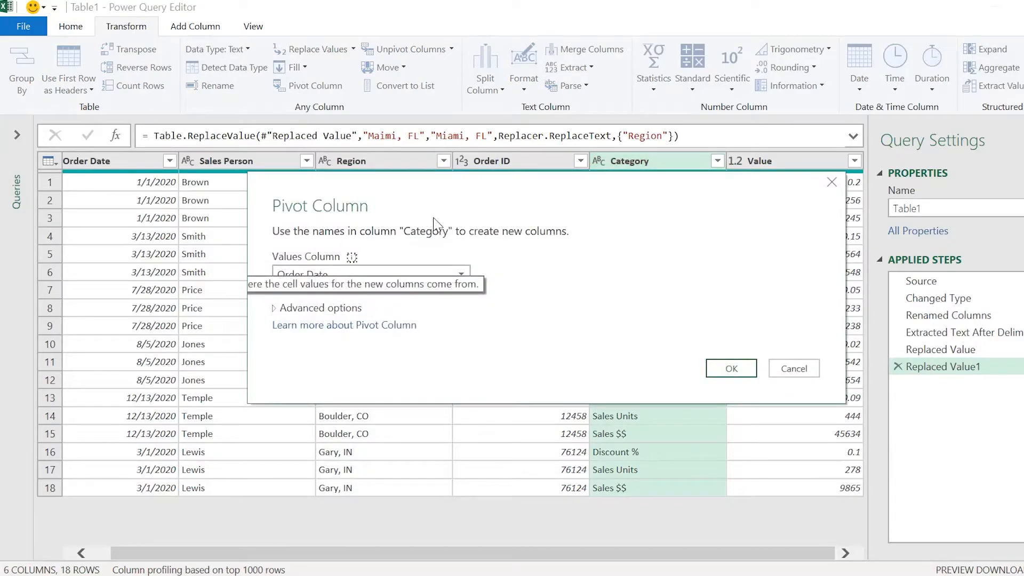
left_click(456, 272)
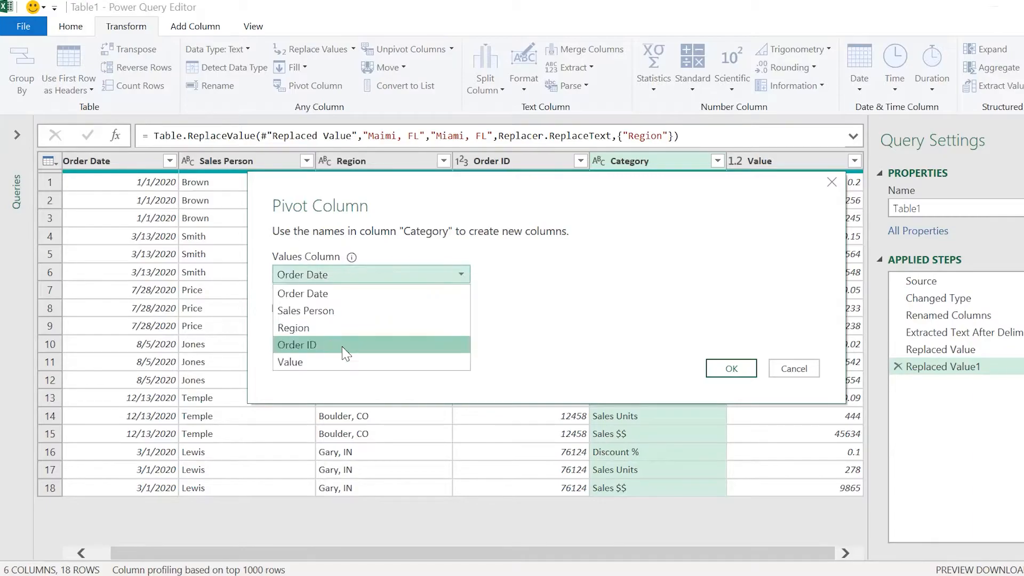
left_click(309, 363)
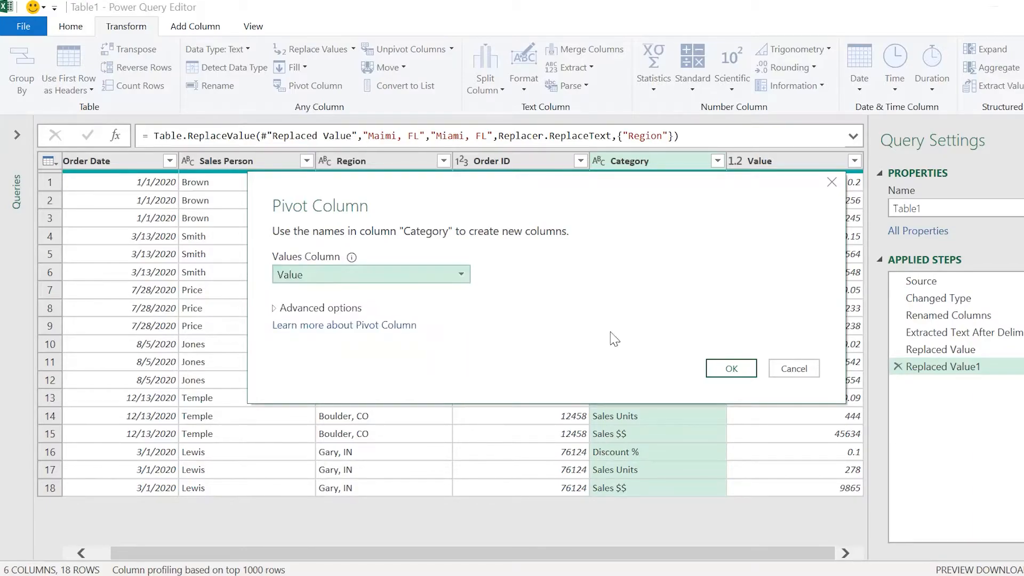
left_click(730, 369)
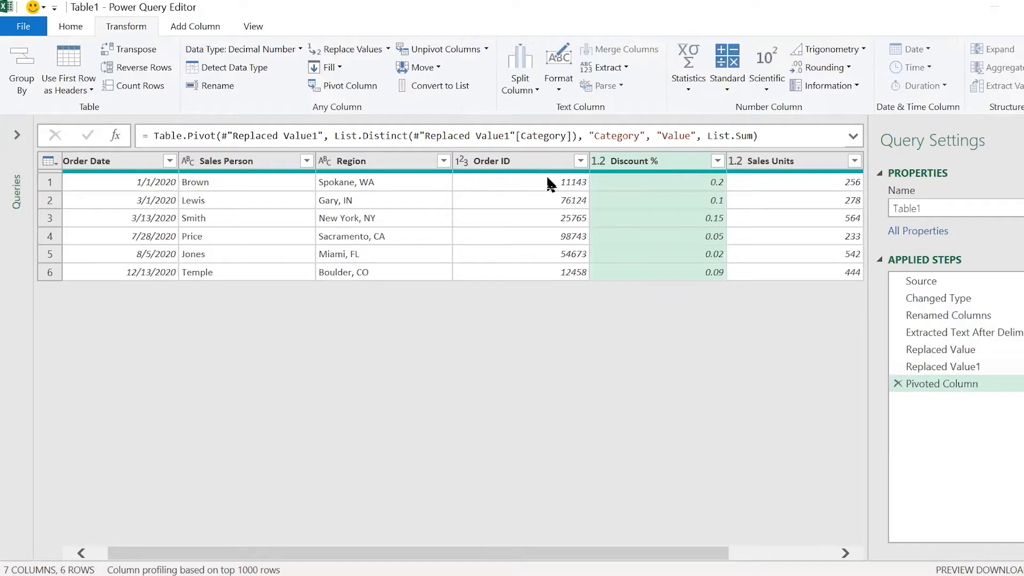
Add a custom column named "Discount Amount" with the formula [#"Discount %"] * [#"Sales $$"]
left_click_drag(630, 533, 728, 519)
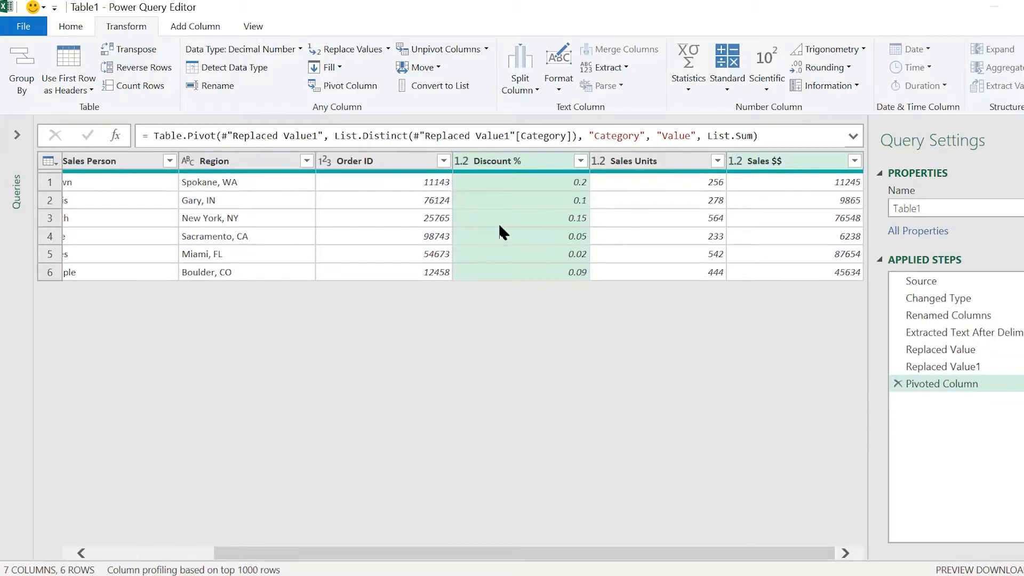
left_click(196, 28)
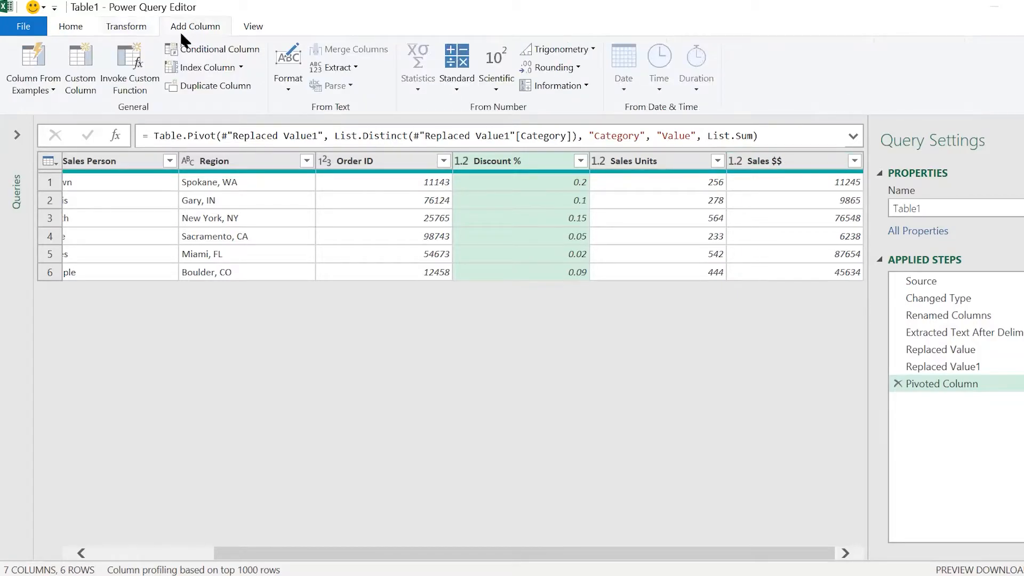
left_click(85, 74)
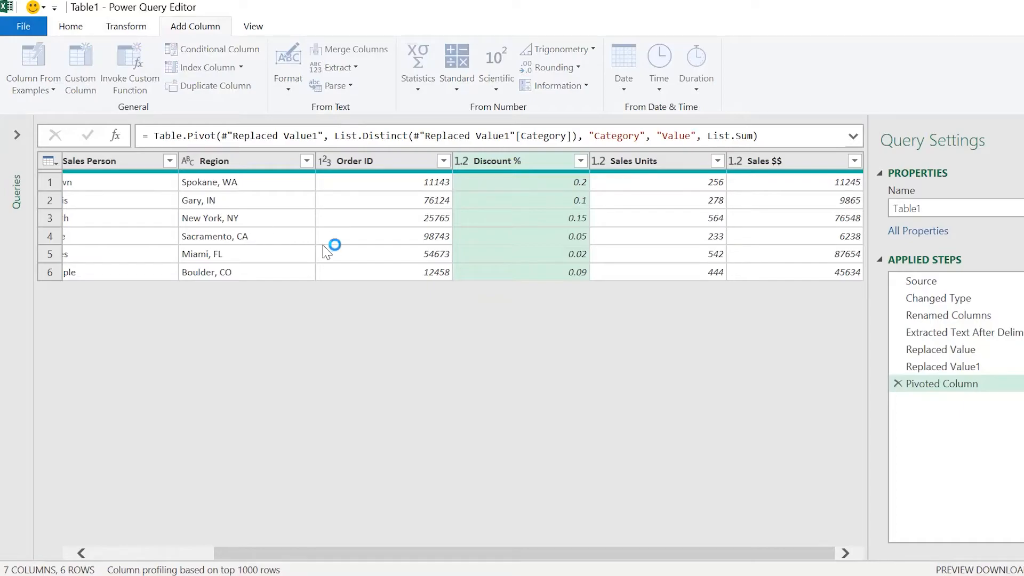
left_click_drag(322, 202, 250, 202)
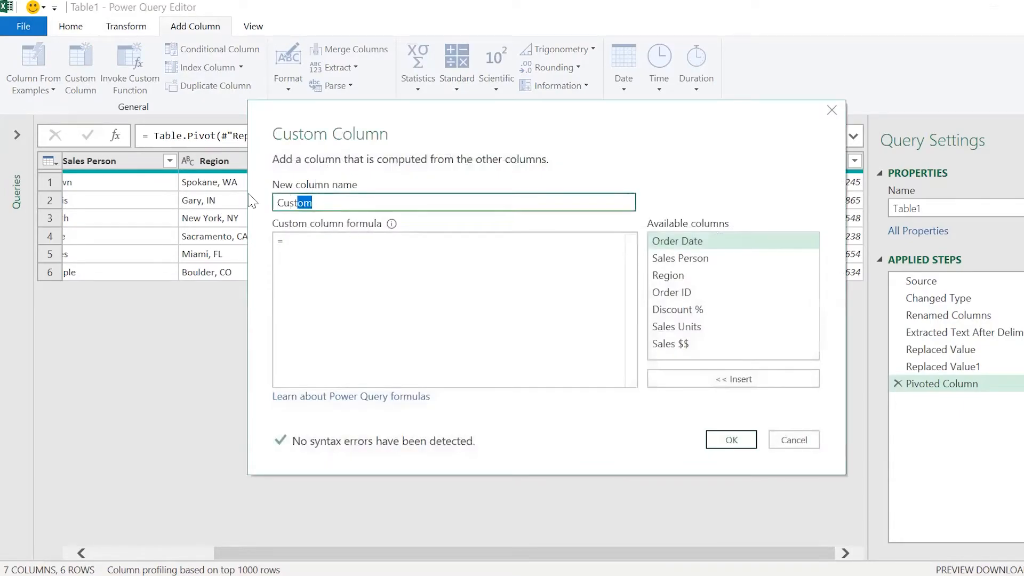
type("Disco")
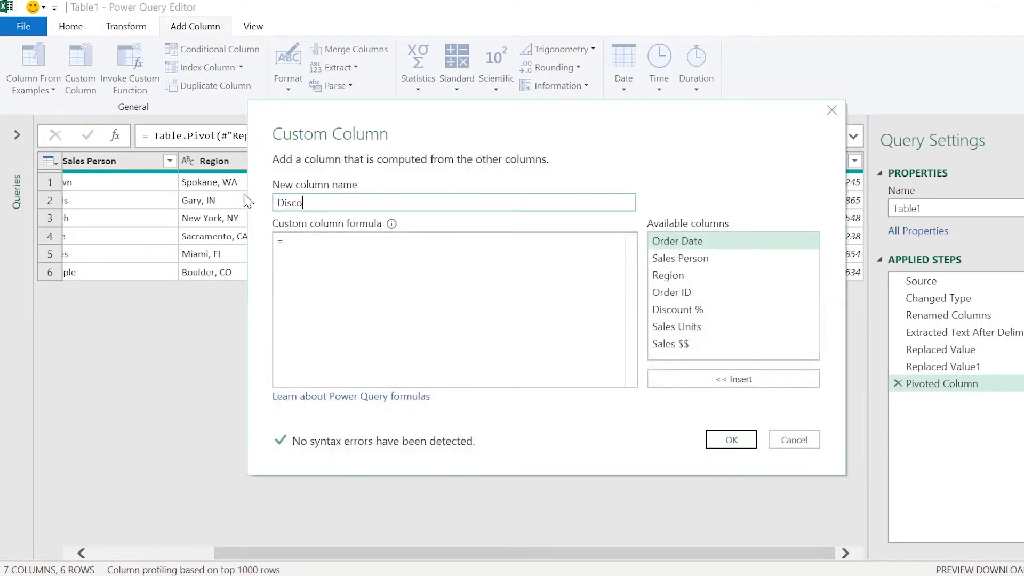
type("unt Amount")
left_click(312, 261)
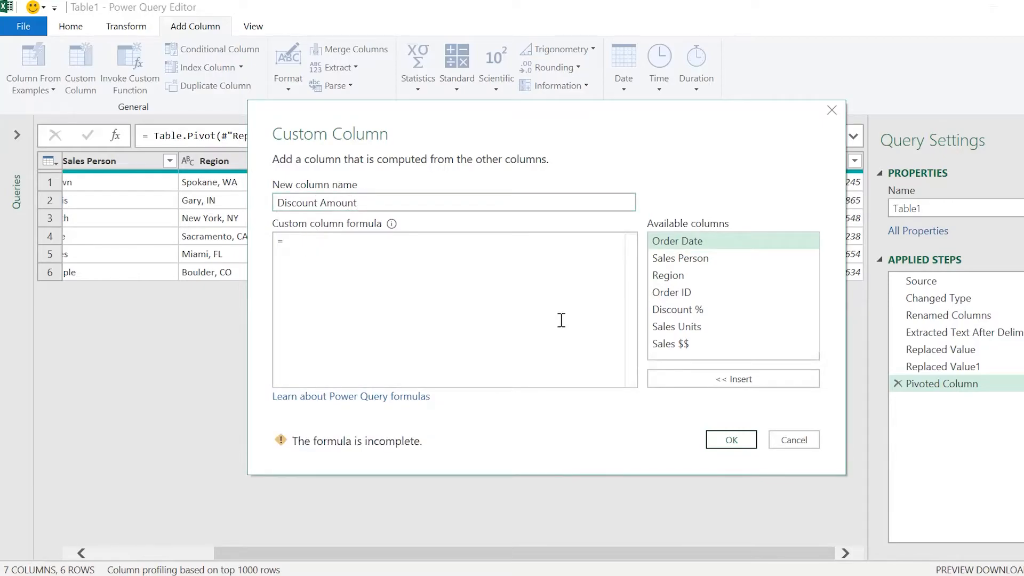
double_click(686, 308)
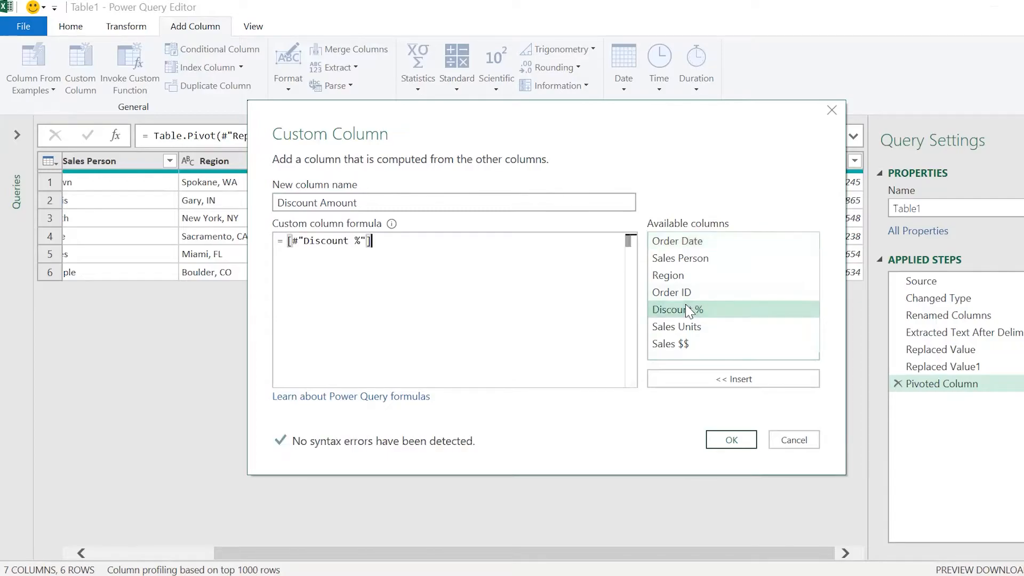
type("*")
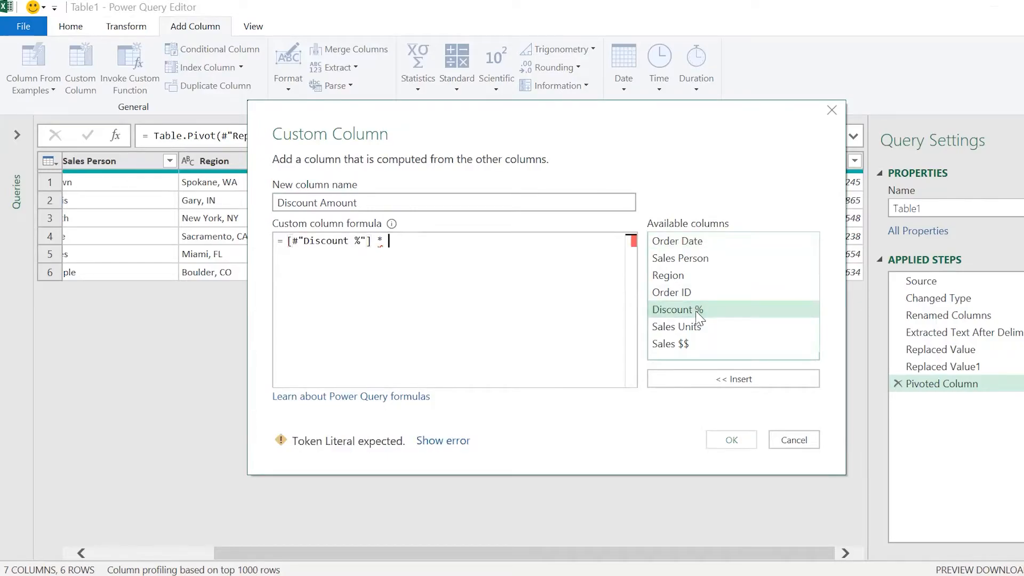
double_click(683, 344)
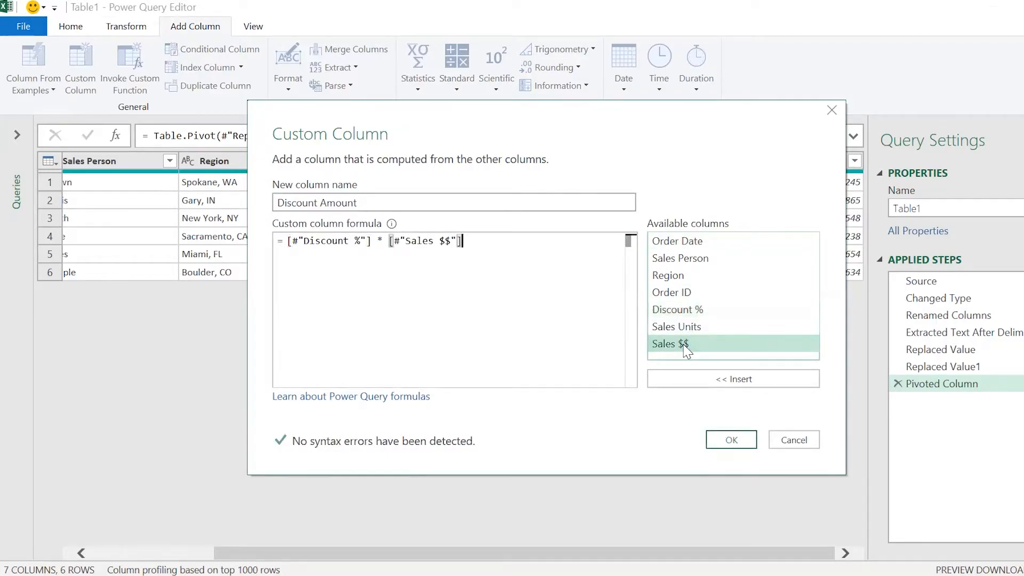
left_click(726, 444)
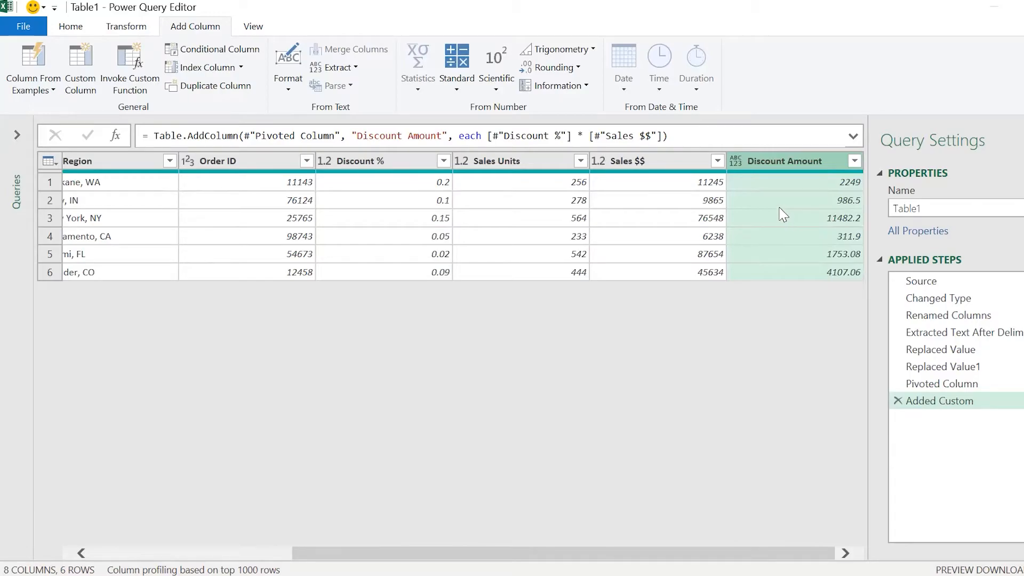
Set the data type of Discount Amount and Sales $$ to Currency, and of Discount % to Percentage
left_click(735, 161)
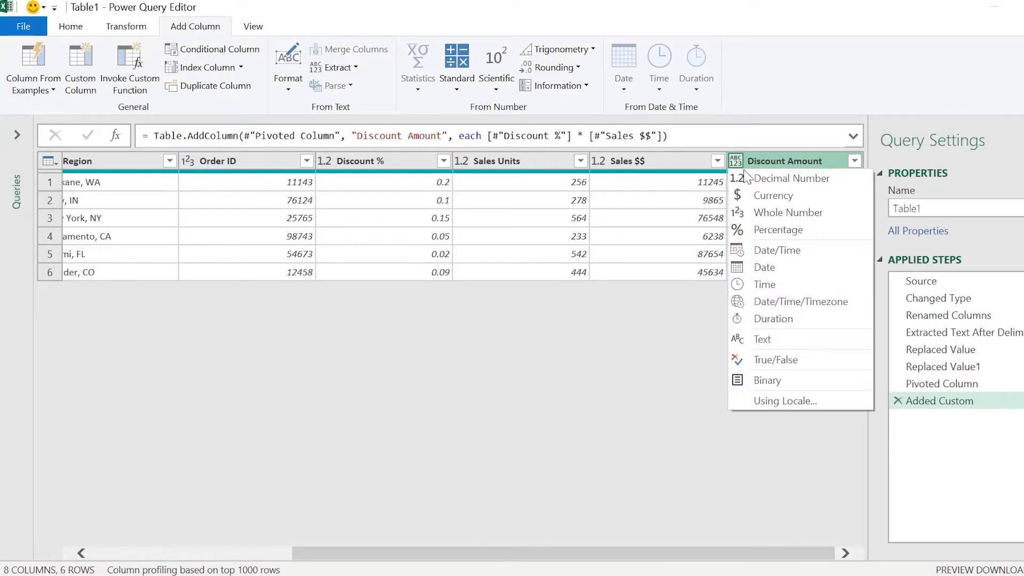
left_click(773, 196)
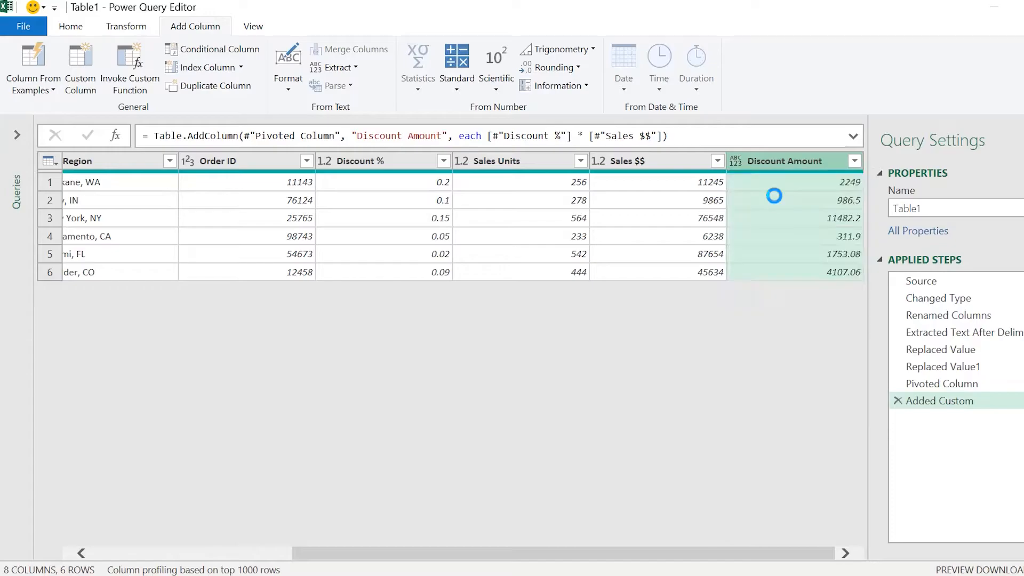
left_click(602, 160)
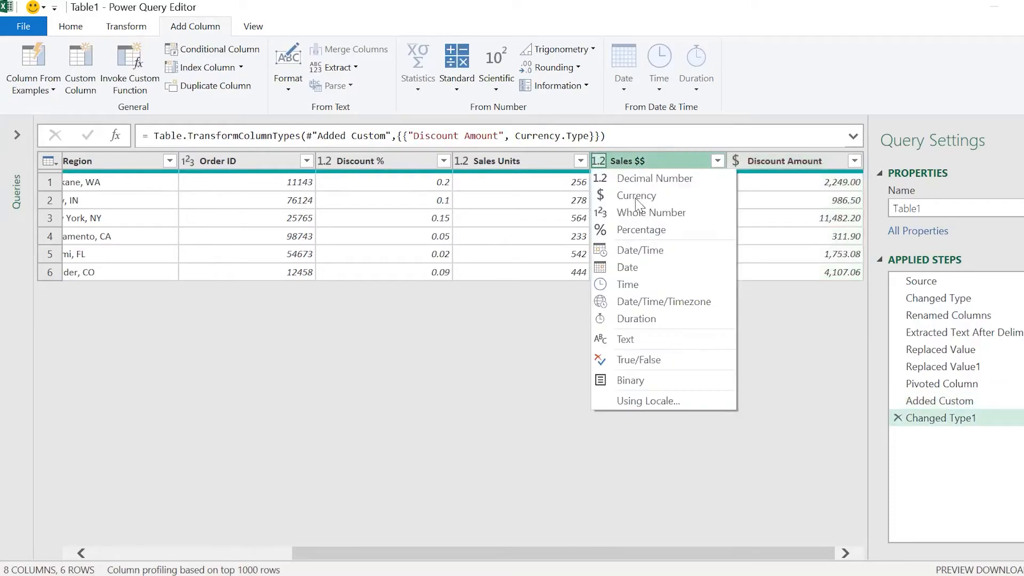
left_click(635, 195)
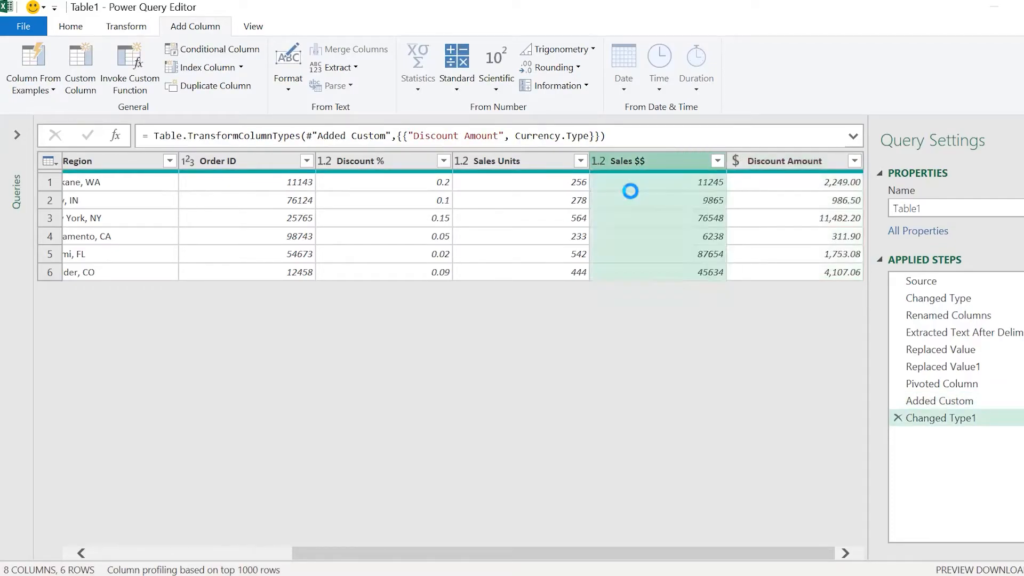
left_click(324, 161)
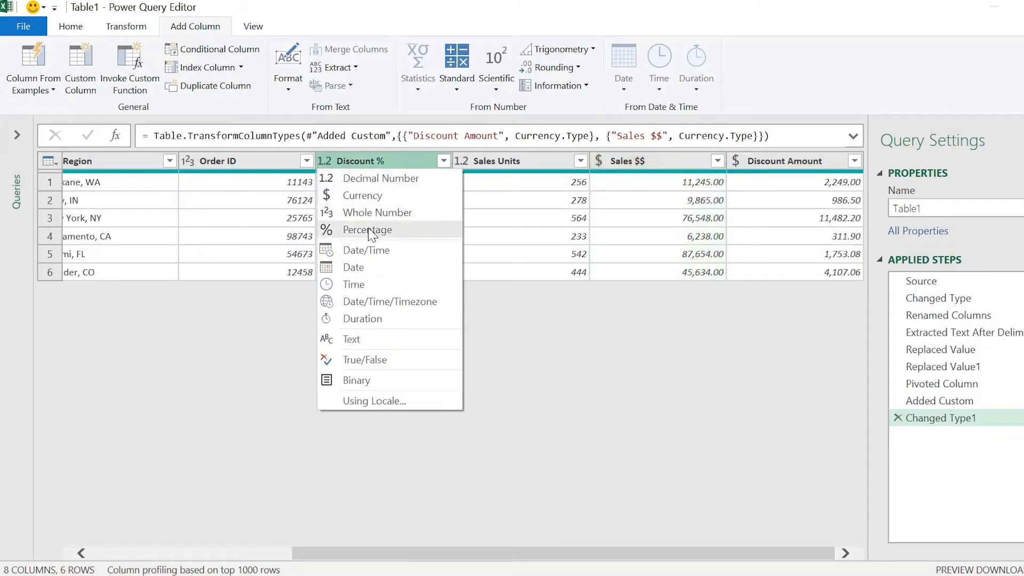
left_click(368, 230)
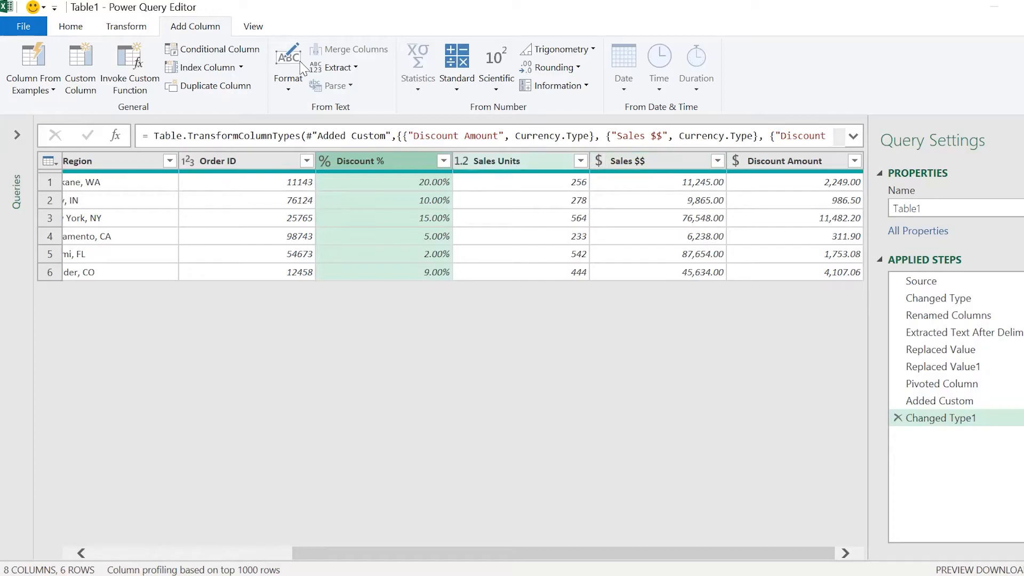
Add a custom column named "AUR $" with the formula [#"Sales $$"] / [Sales Units] and set its data type to Currency
left_click(73, 66)
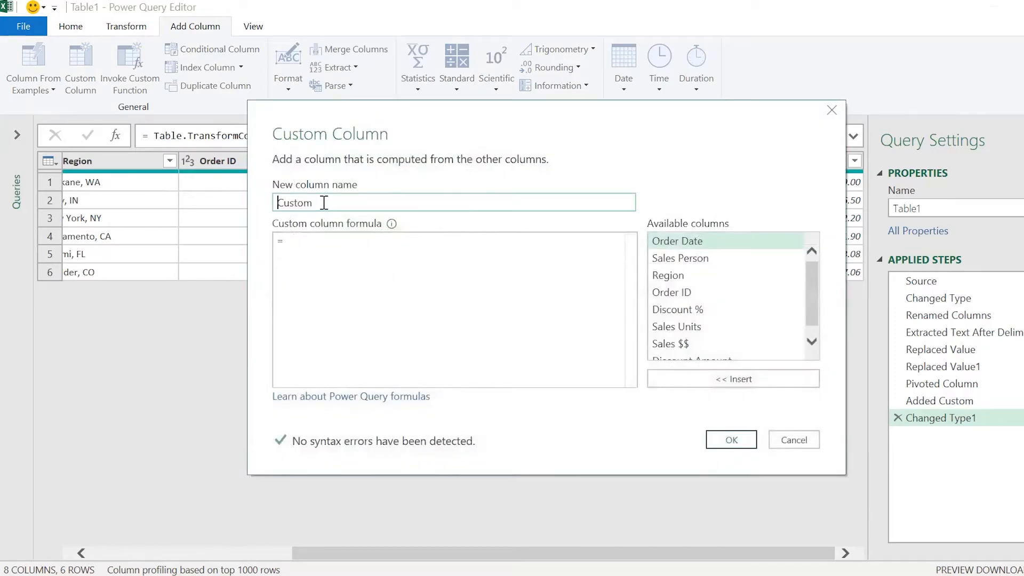
left_click_drag(323, 203, 188, 151)
type("AUR $")
left_click(348, 260)
left_click(661, 346)
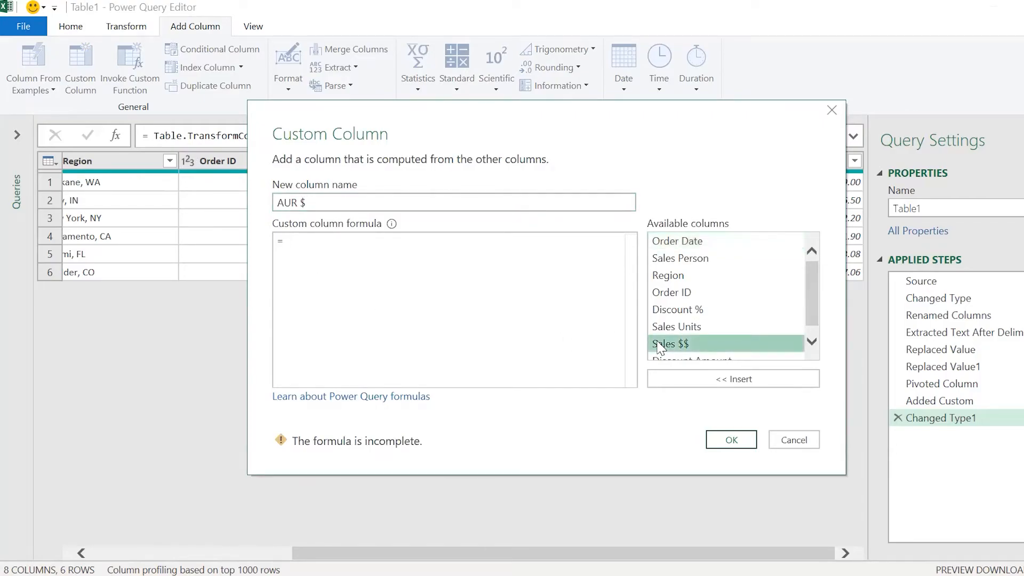
double_click(663, 346)
type("/")
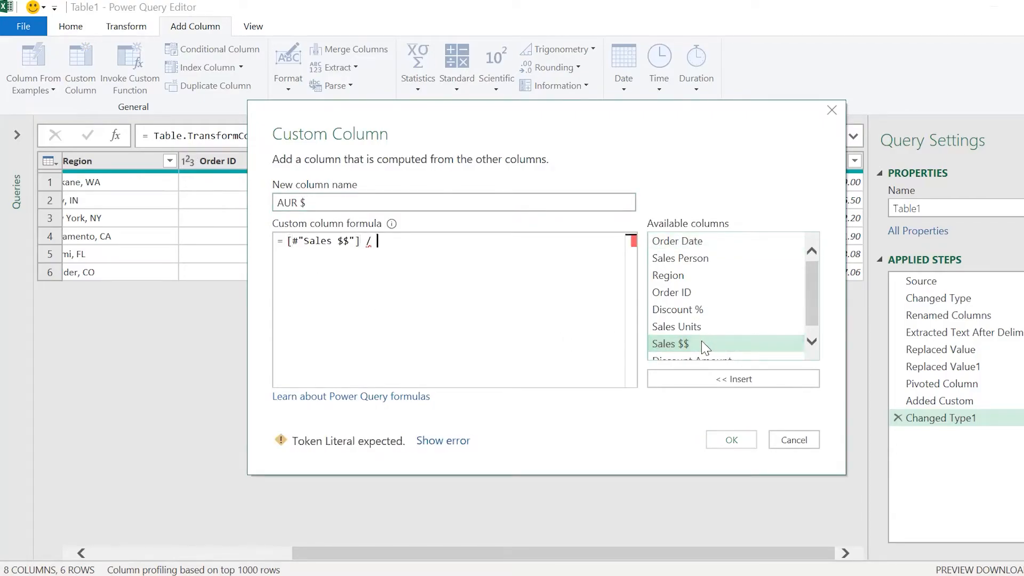
double_click(681, 327)
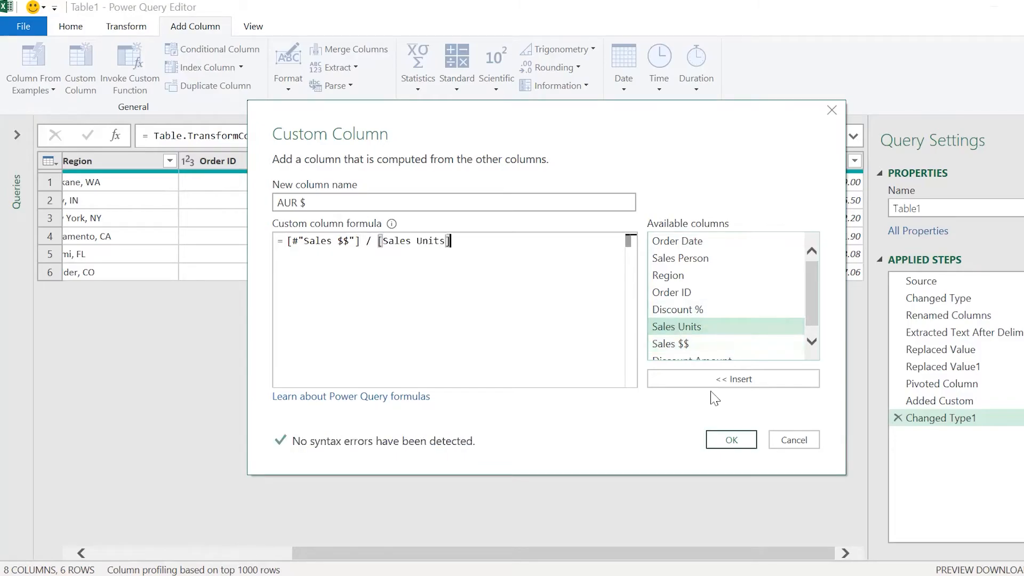
left_click(732, 441)
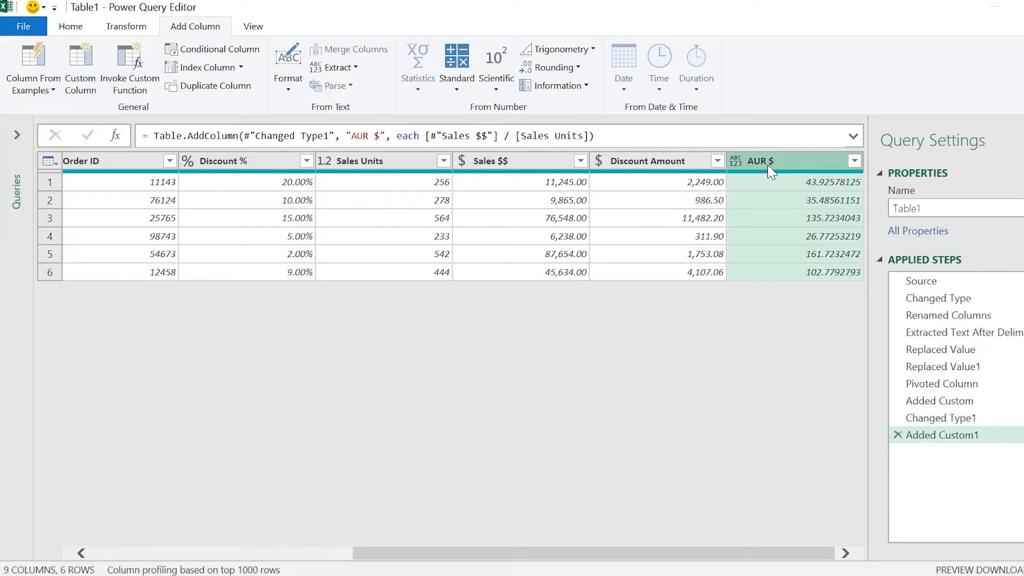
left_click(736, 161)
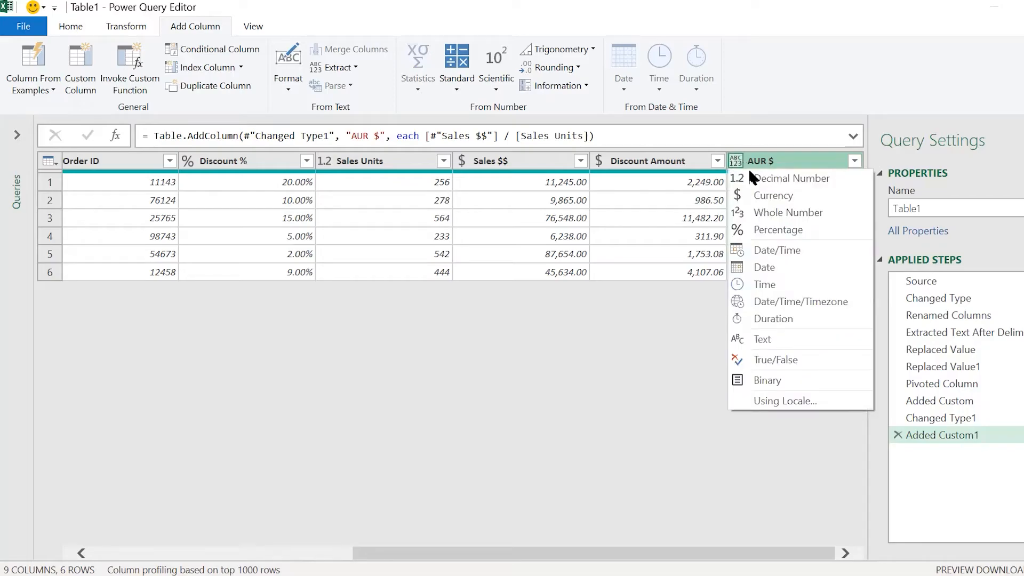
left_click(768, 195)
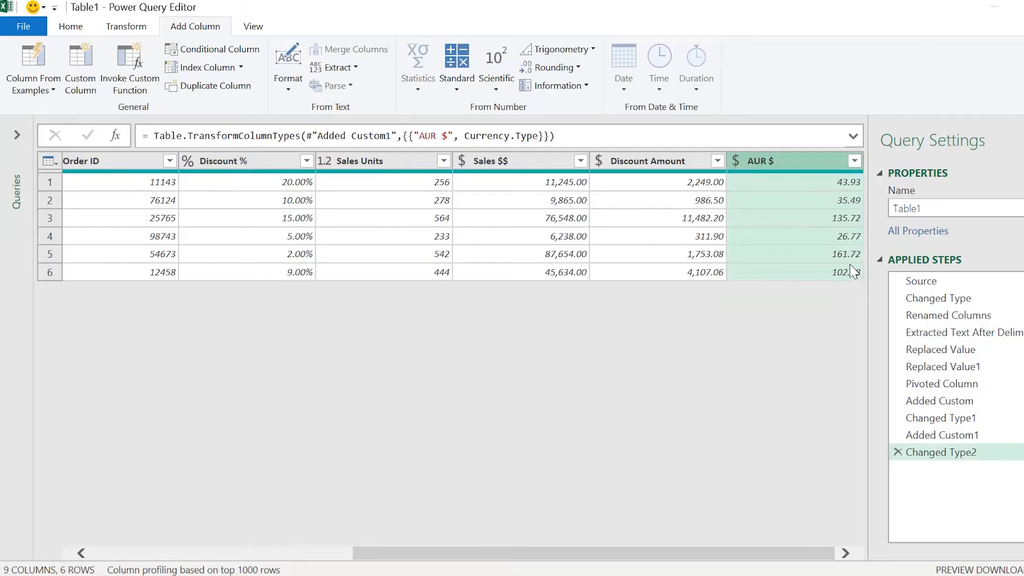
Close the query editor and load the transformed Table1 query into the Excel workbook
left_click_drag(600, 553, 325, 553)
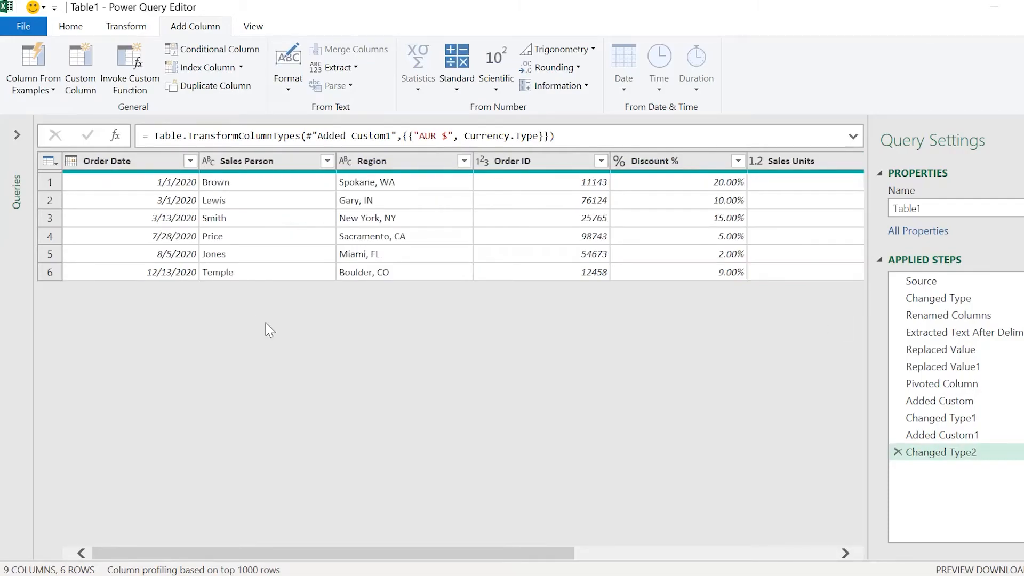
left_click(71, 26)
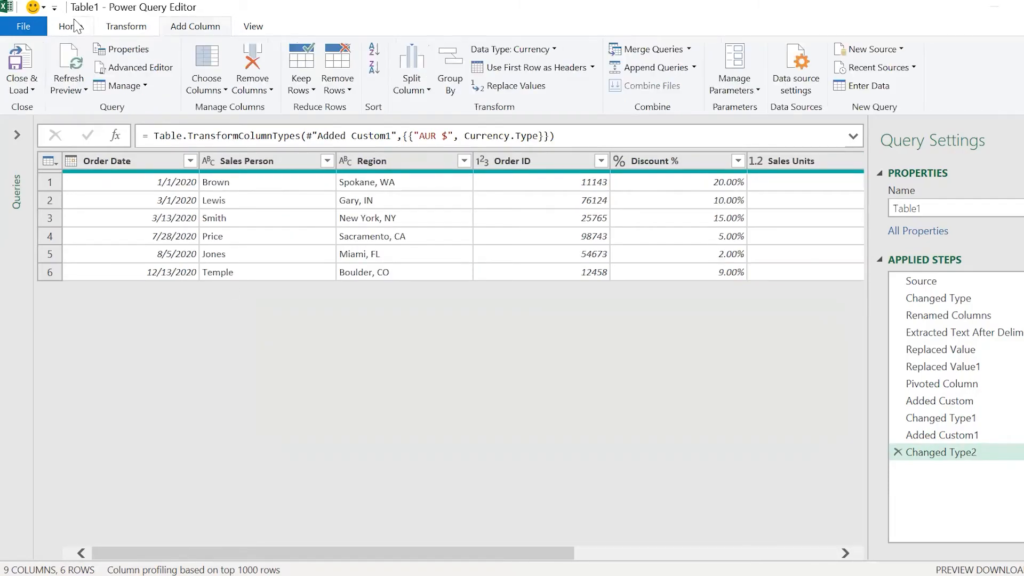
left_click(31, 60)
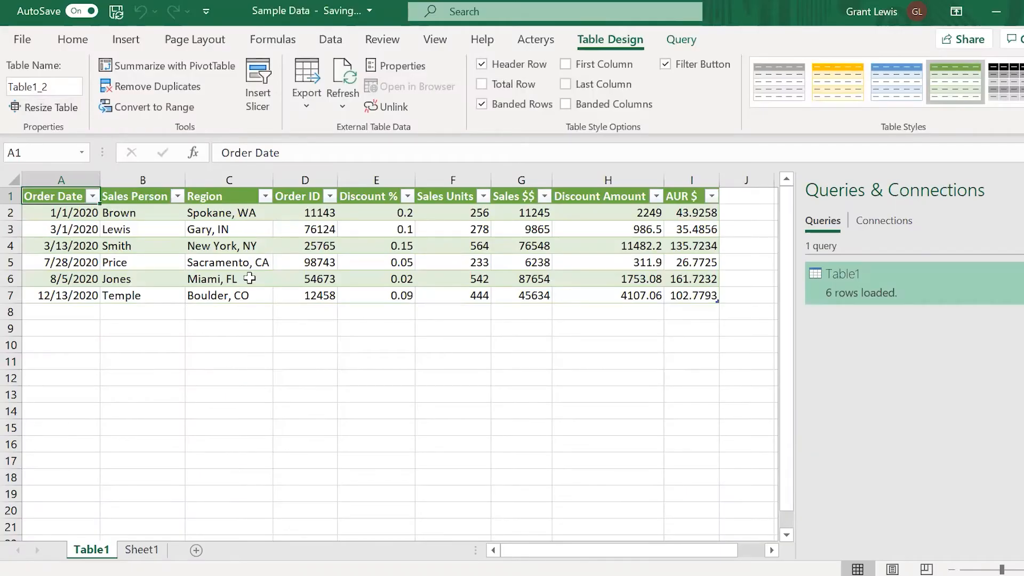